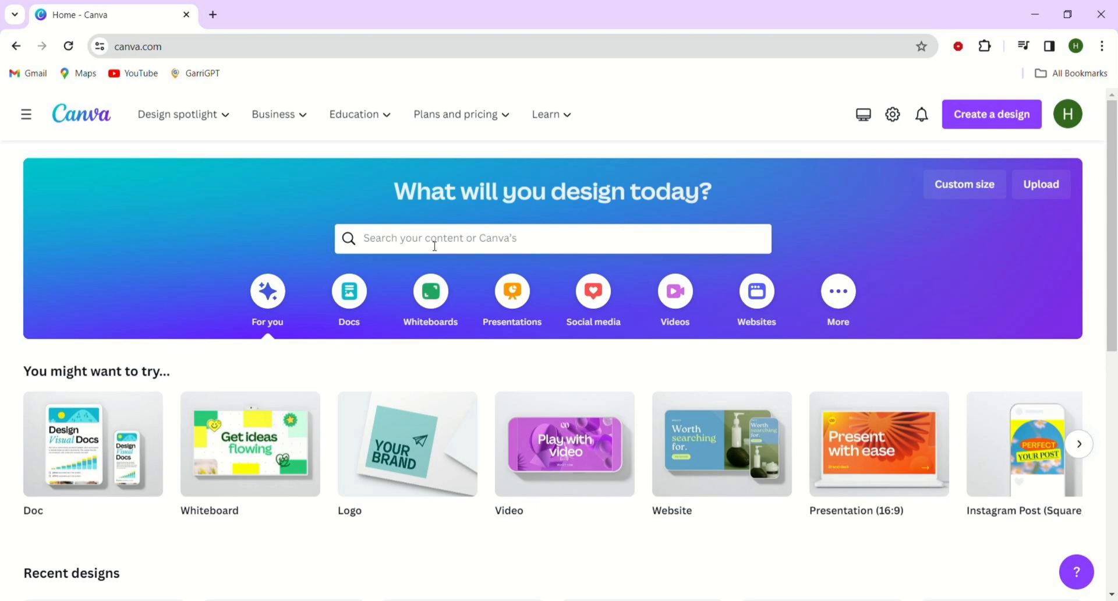
pyautogui.write('presentati')
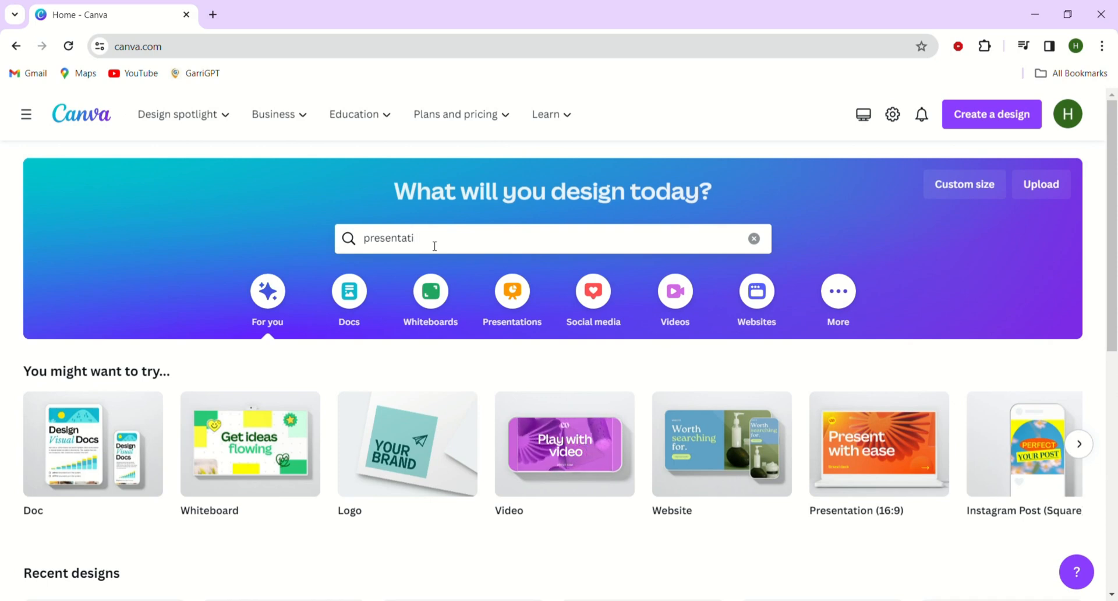
pyautogui.write('ons')
pyautogui.press('Return')
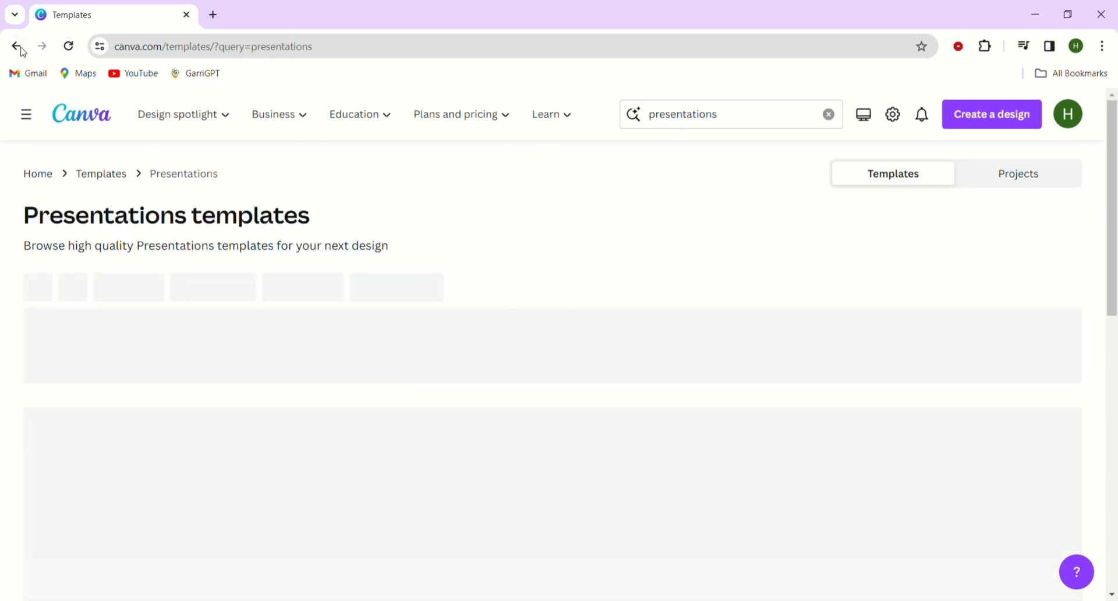
pyautogui.click(18, 46)
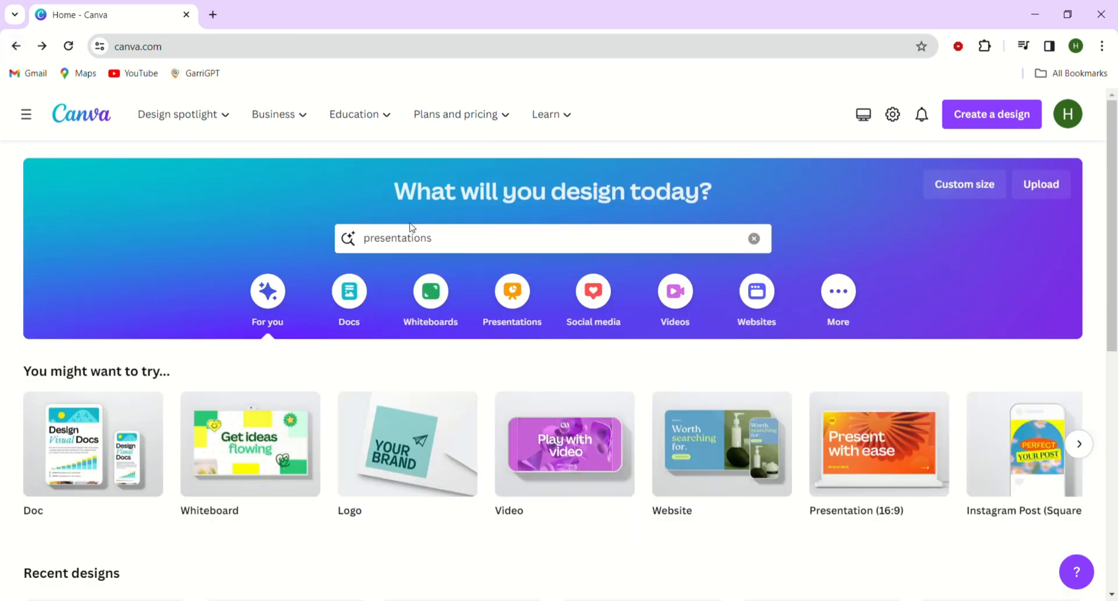
pyautogui.click(444, 238)
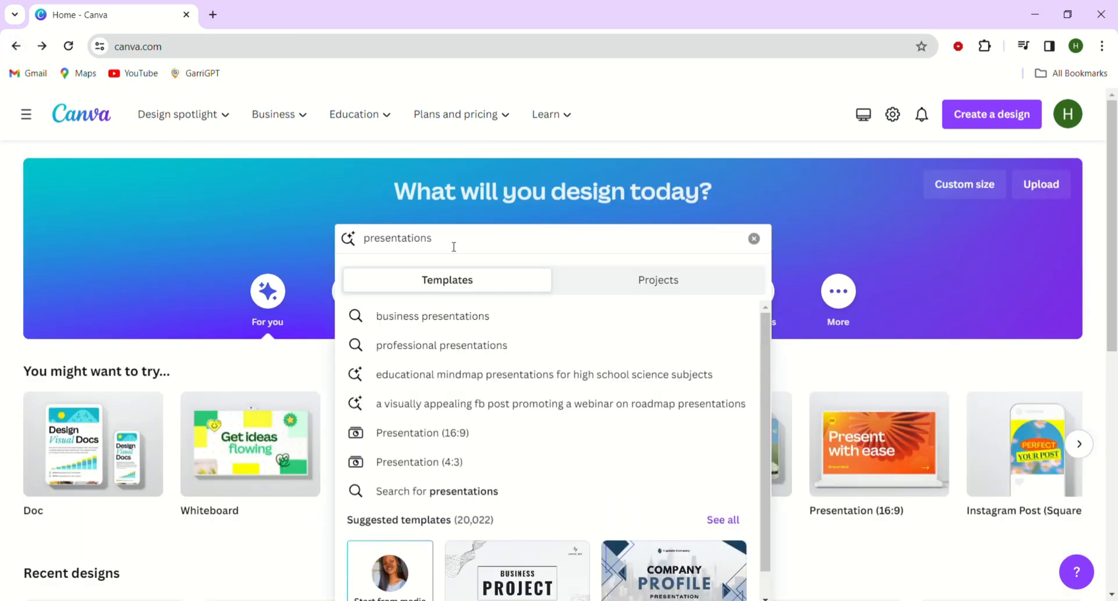
pyautogui.click(414, 436)
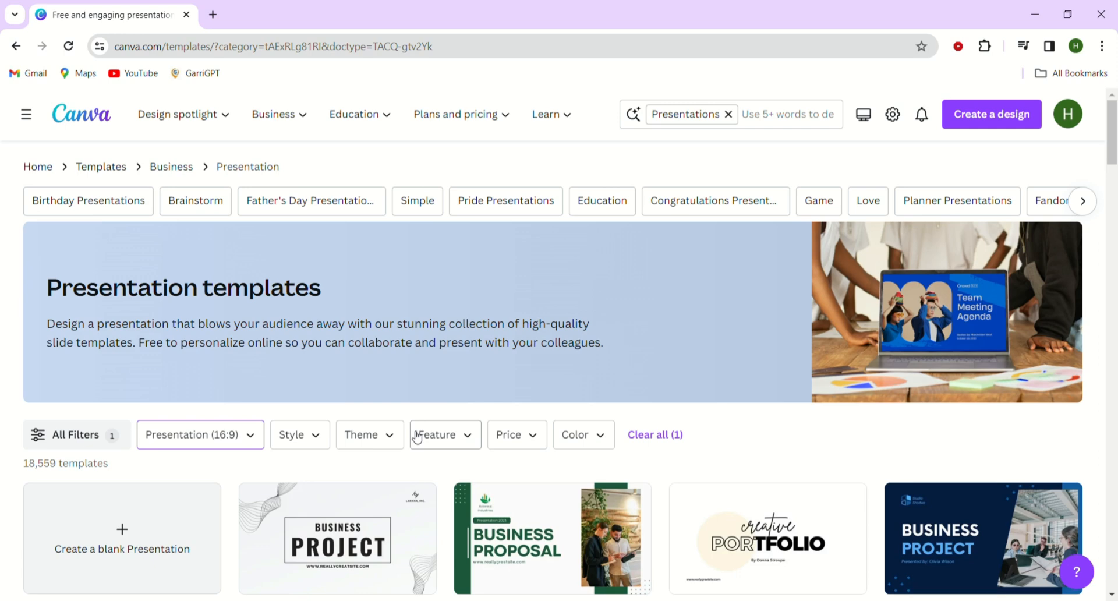
pyautogui.click(15, 45)
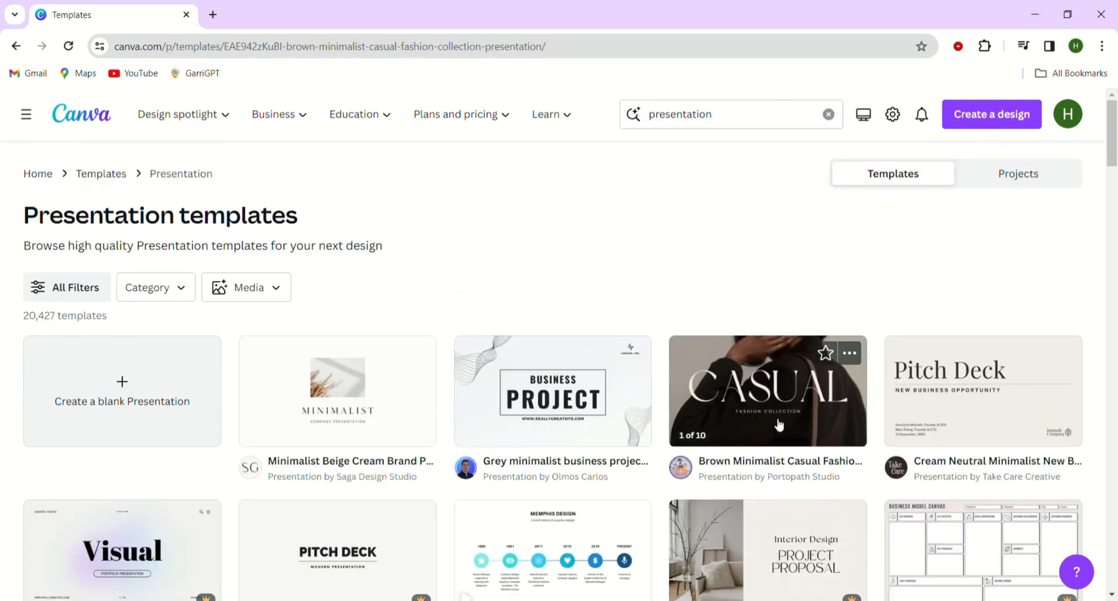
# Step: Open the Brown Minimalist Casual Fashion Collection Presentation template for customizing and look through its page layouts
pyautogui.click(773, 418)
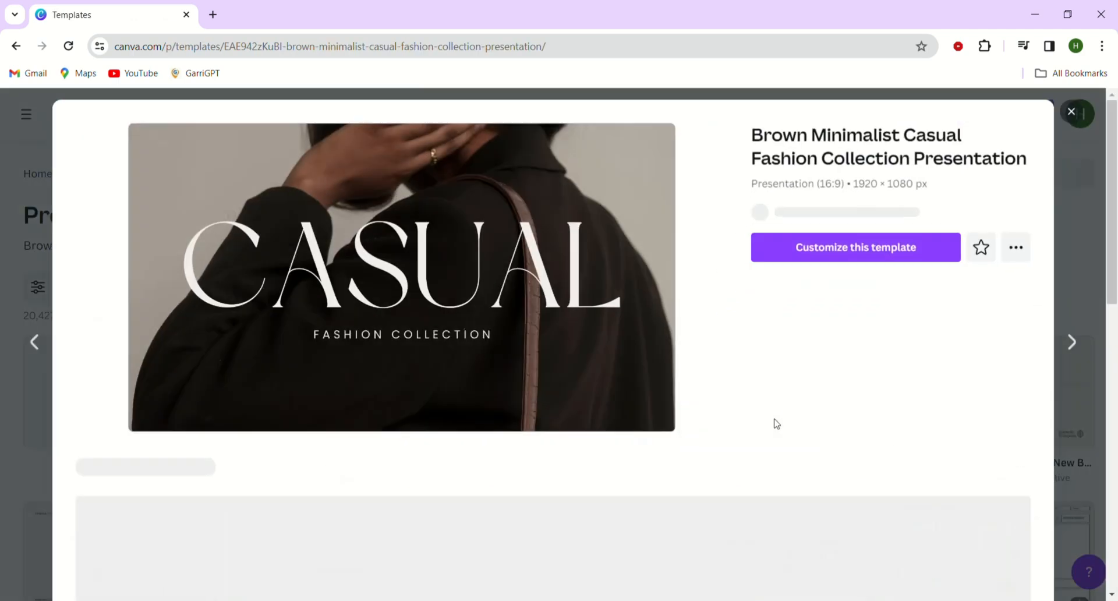
pyautogui.click(826, 248)
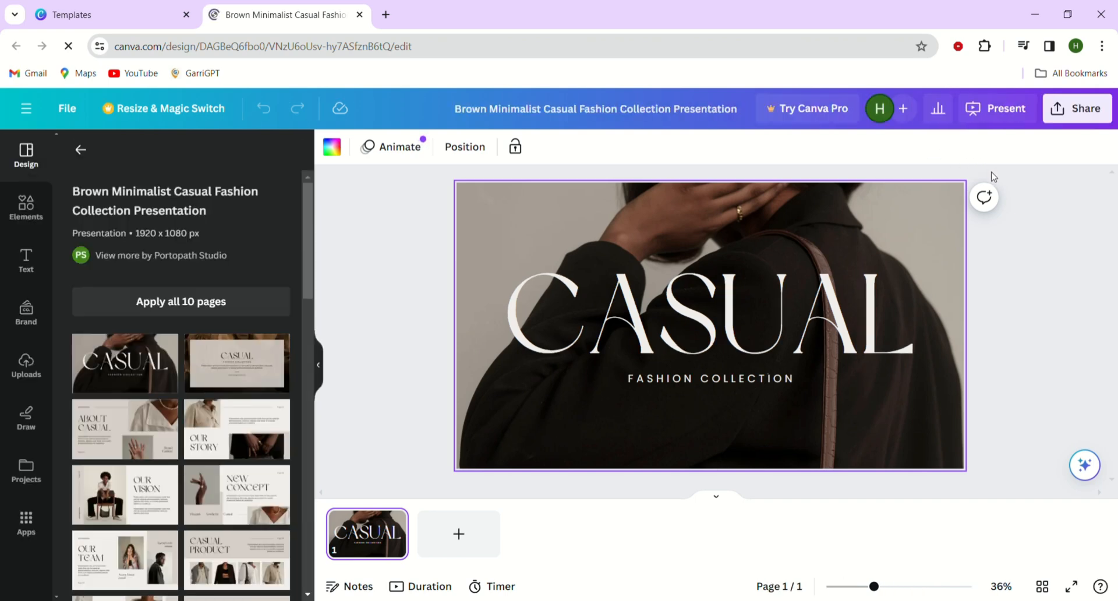
pyautogui.scroll(-5, 264, 537)
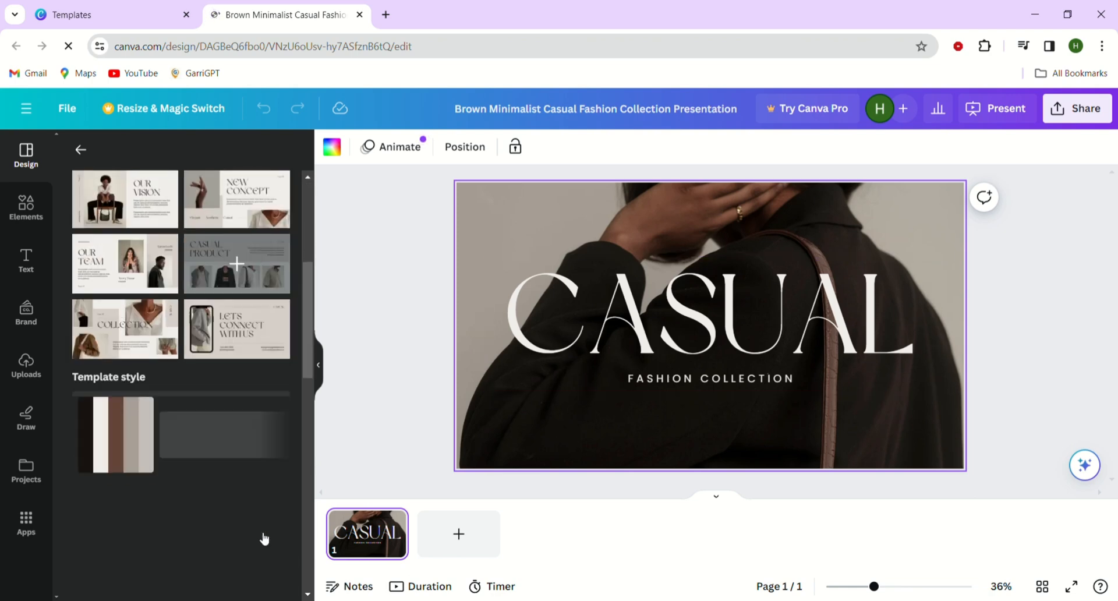
pyautogui.scroll(4, 264, 525)
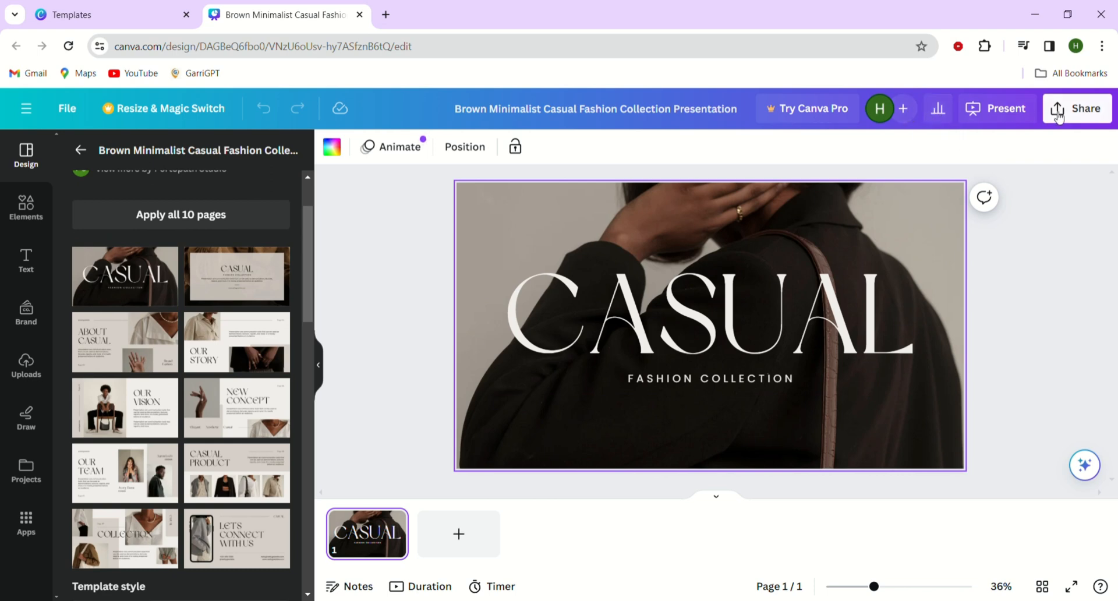
# Step: Find the Embed option among all sharing options, generate the design's embed, and copy its HTML embed code
pyautogui.click(1058, 116)
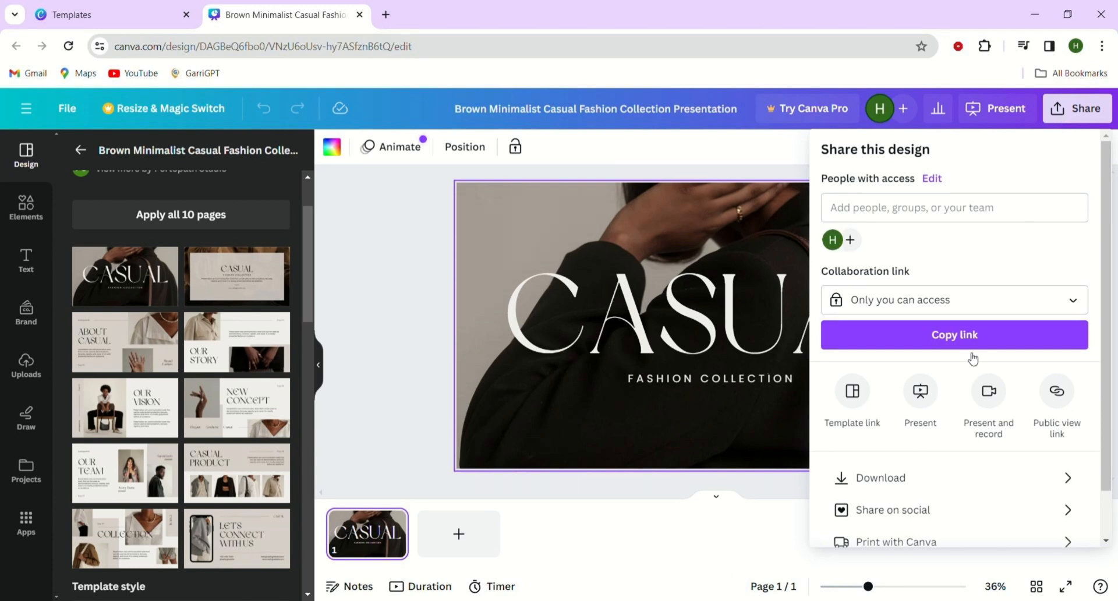
pyautogui.scroll(-1, 972, 374)
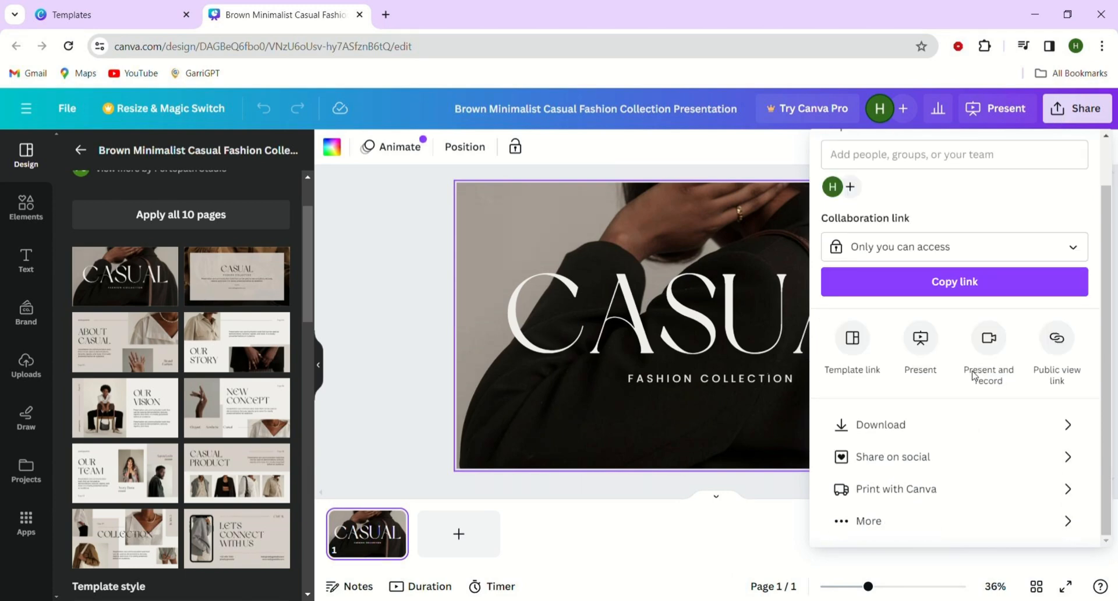
pyautogui.click(839, 521)
pyautogui.scroll(-4, 837, 520)
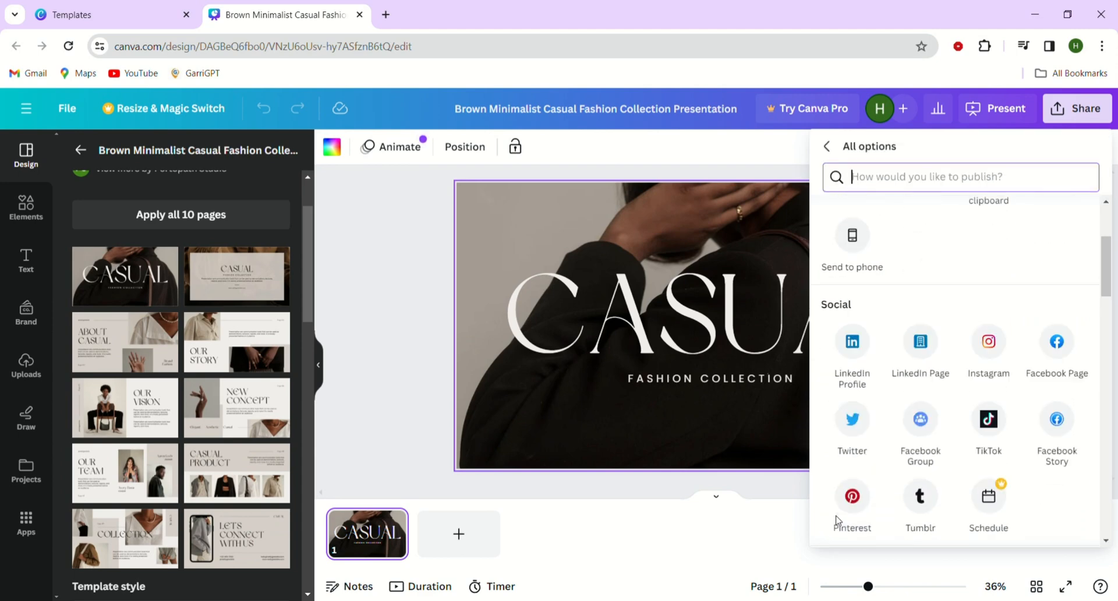
pyautogui.scroll(-3, 837, 520)
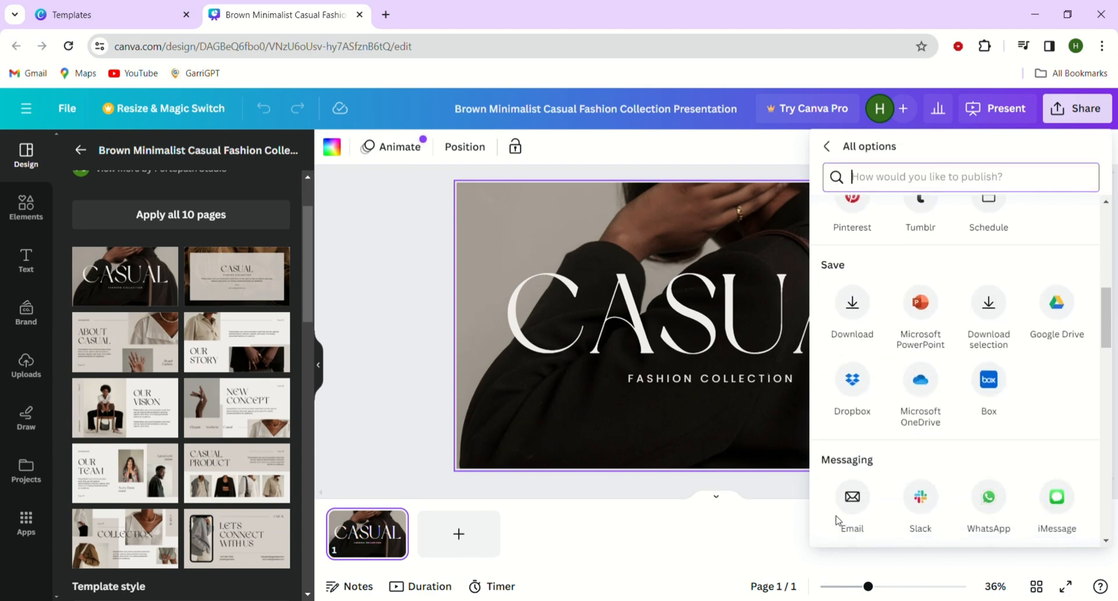
pyautogui.scroll(-3, 837, 520)
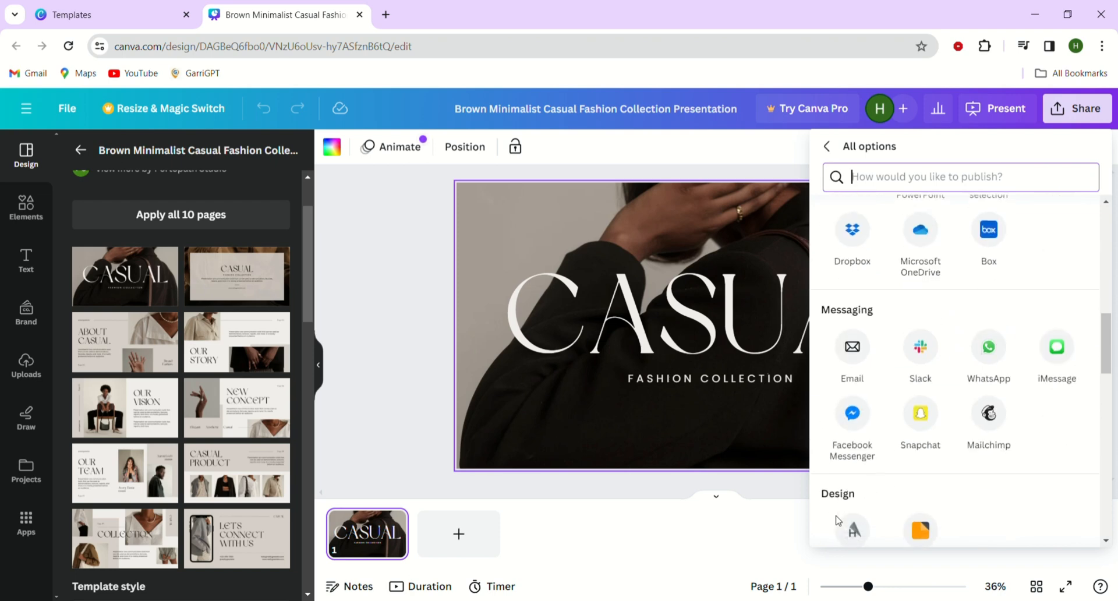
pyautogui.scroll(-13, 837, 520)
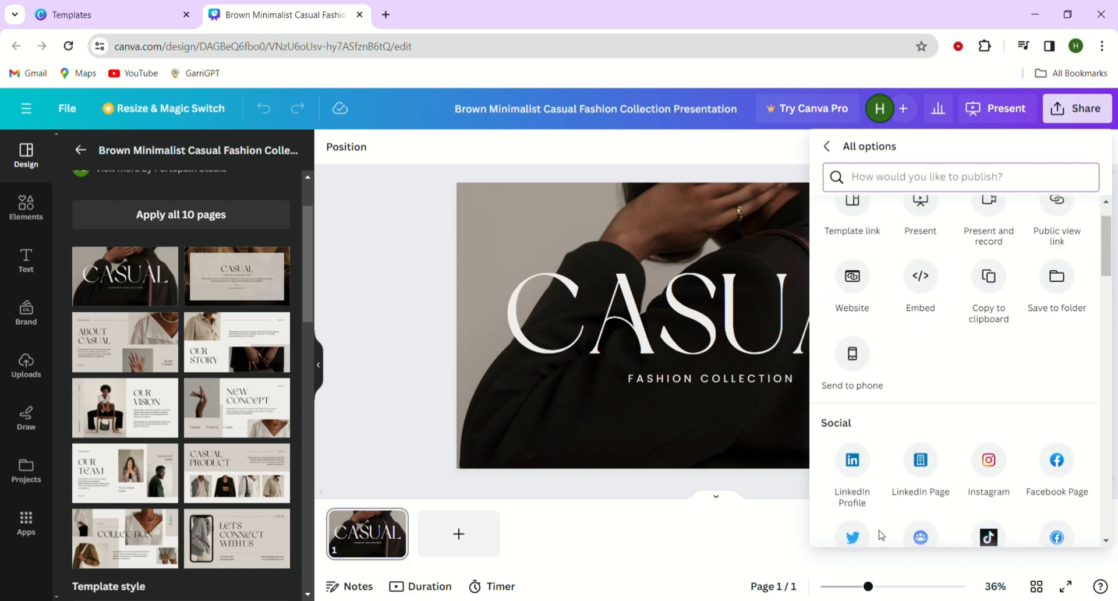
pyautogui.scroll(1, 895, 400)
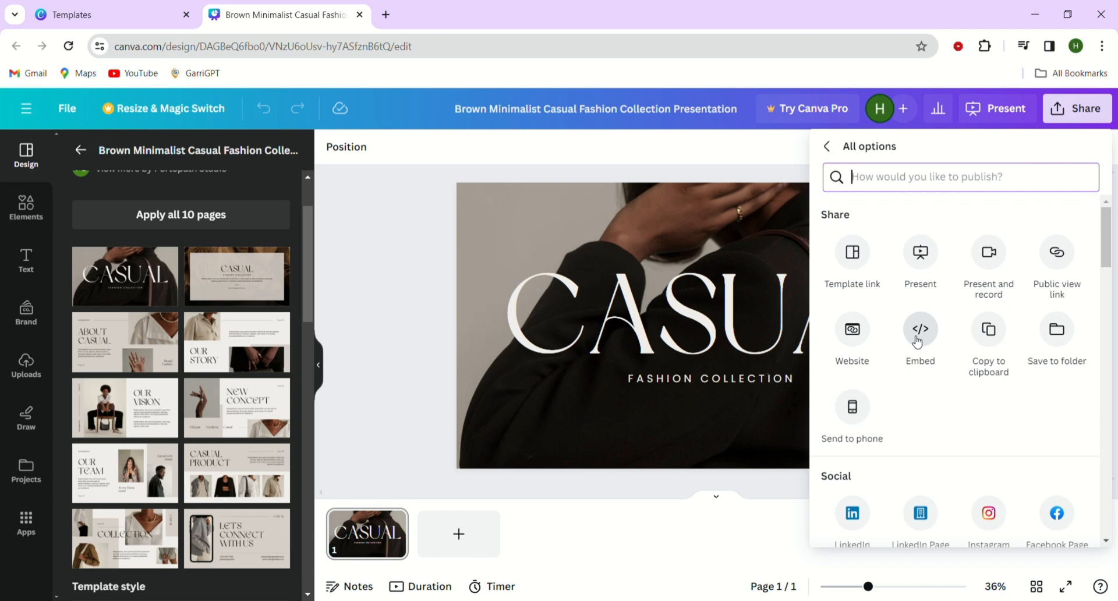
pyautogui.click(917, 340)
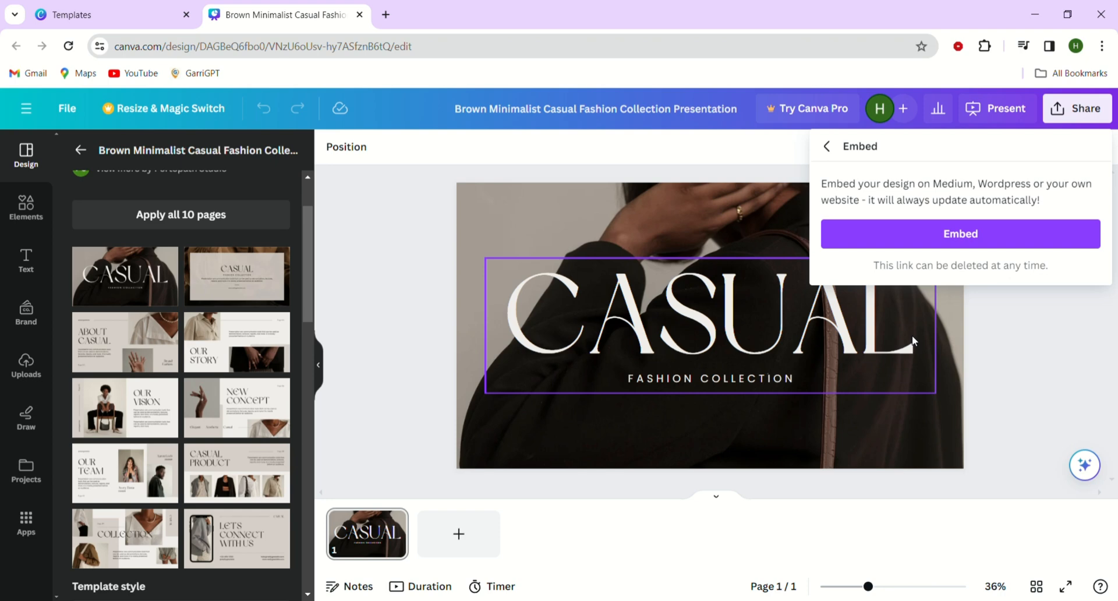
pyautogui.click(944, 245)
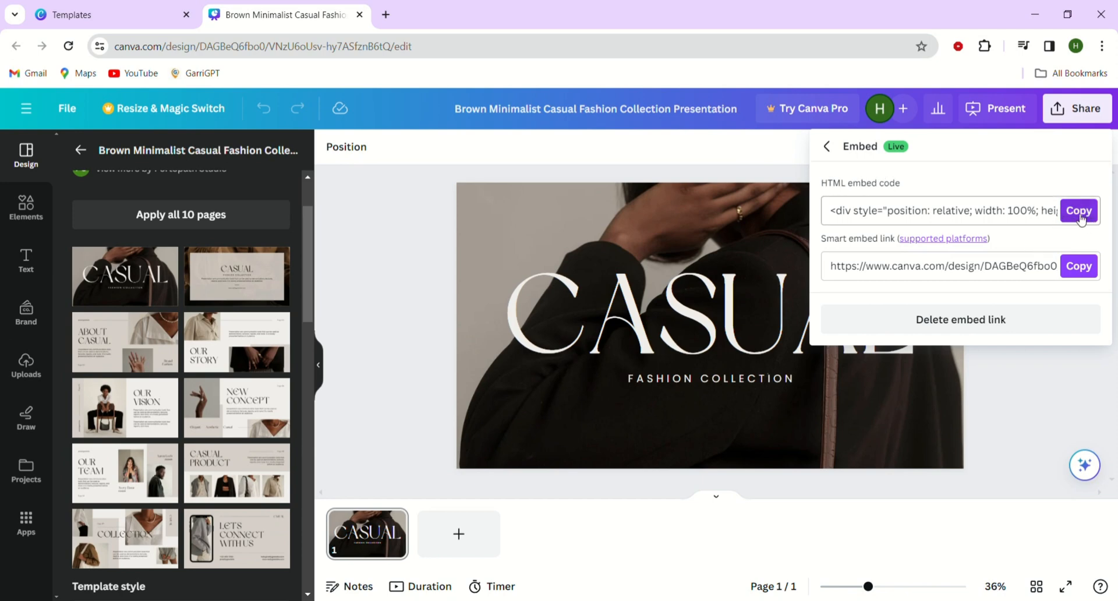
pyautogui.click(1079, 211)
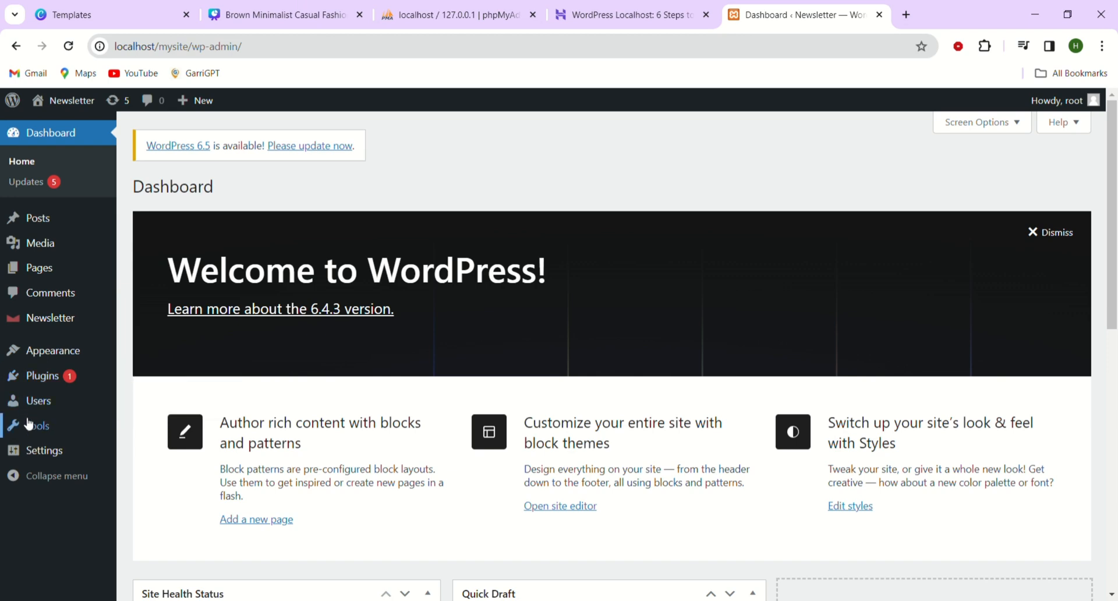
# Step: Switch to the WordPress dashboard and create a new page without choosing a pattern
pyautogui.moveTo(39, 271)
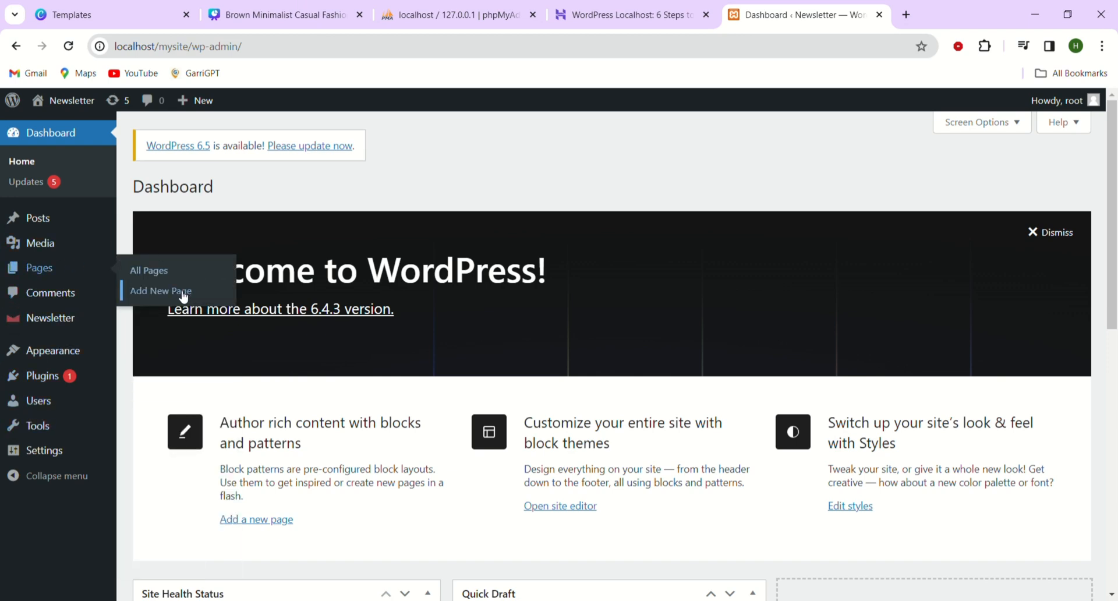
pyautogui.click(162, 295)
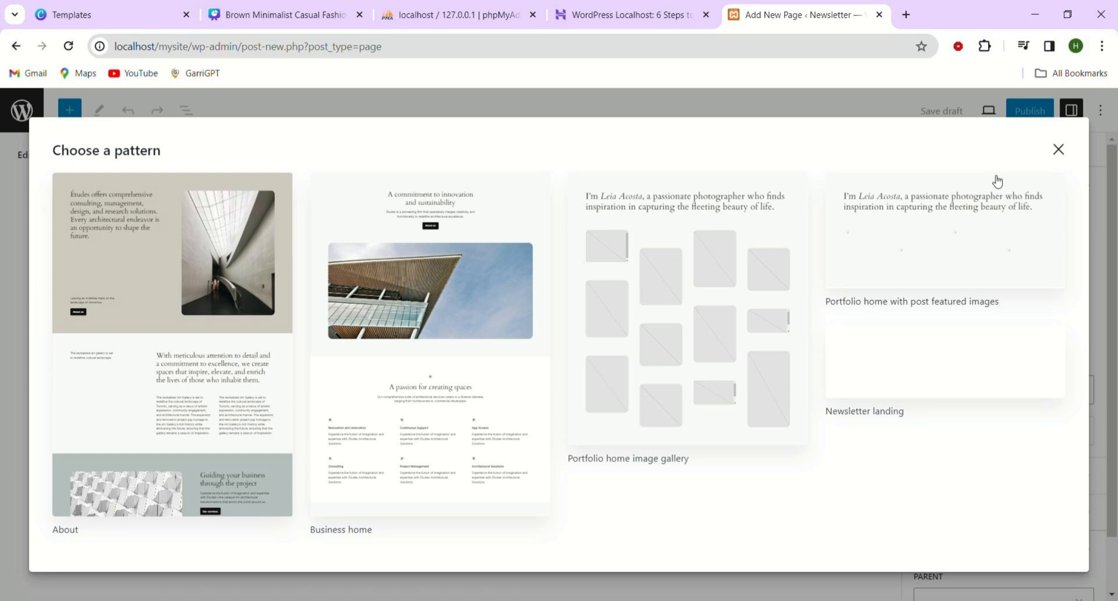
pyautogui.click(1058, 149)
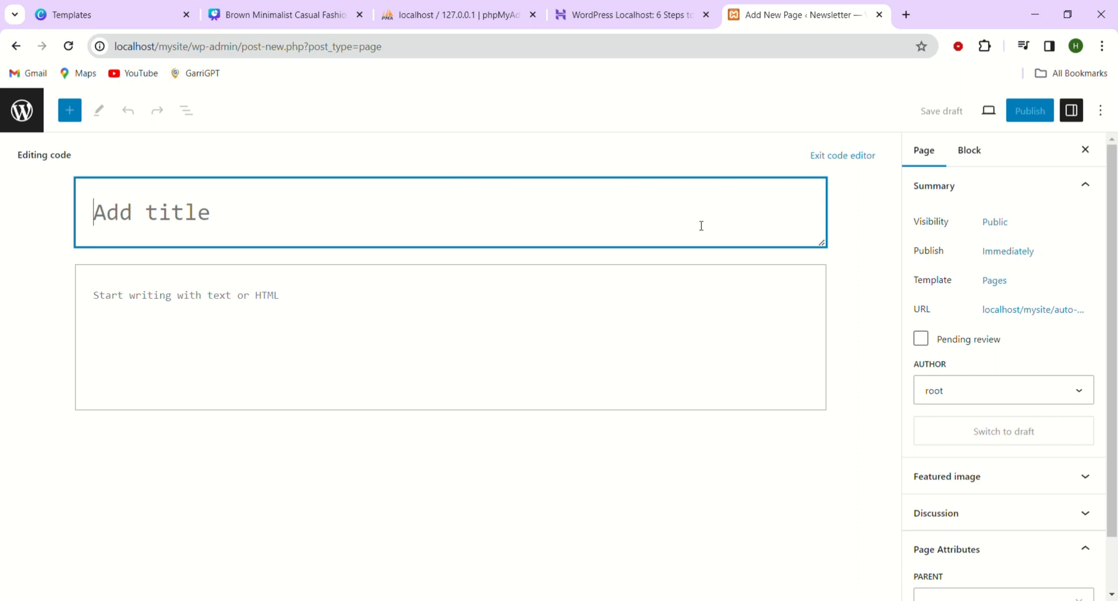
# Step: Enter "My Canva" as the title of the new page
pyautogui.write('My ')
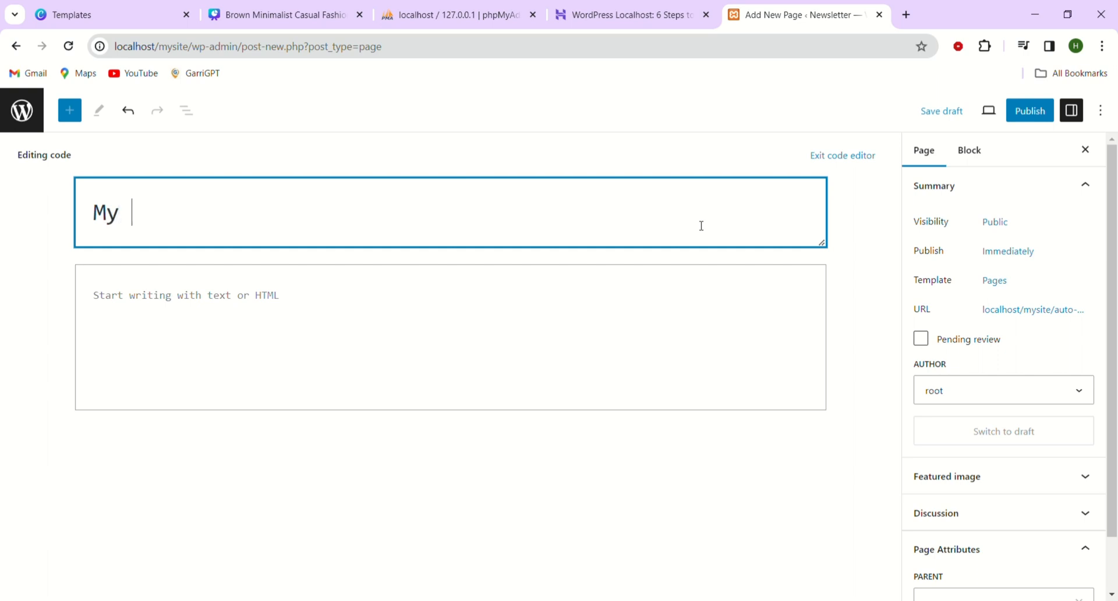
pyautogui.write('Canva')
pyautogui.press('BackSpace')
pyautogui.write('va')
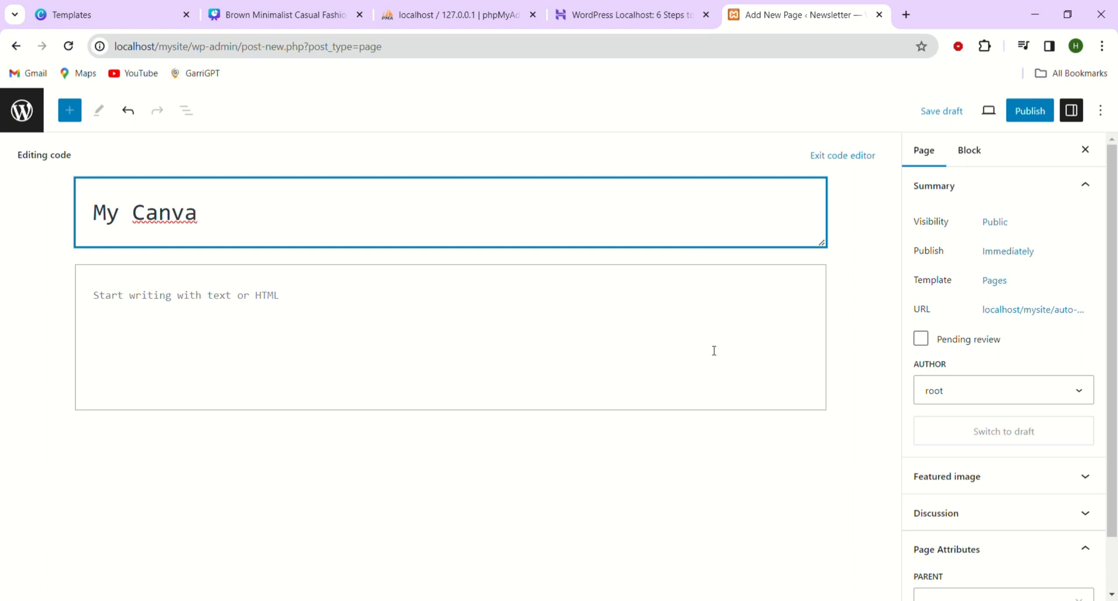
pyautogui.click(547, 515)
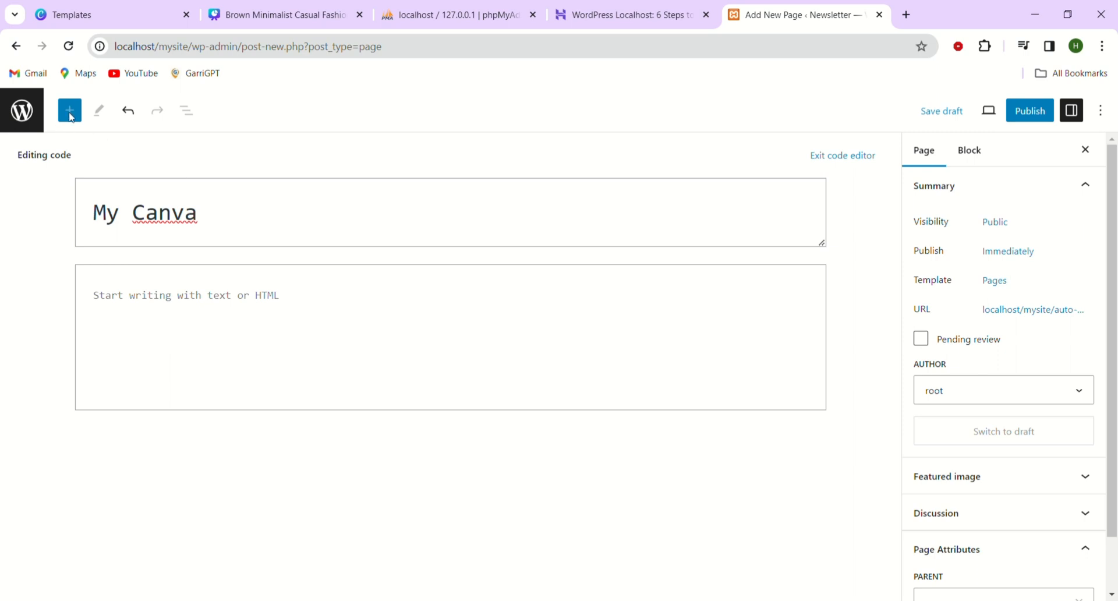
# Step: Change the page from the code editor to the Visual editor
pyautogui.click(1101, 111)
pyautogui.click(1011, 380)
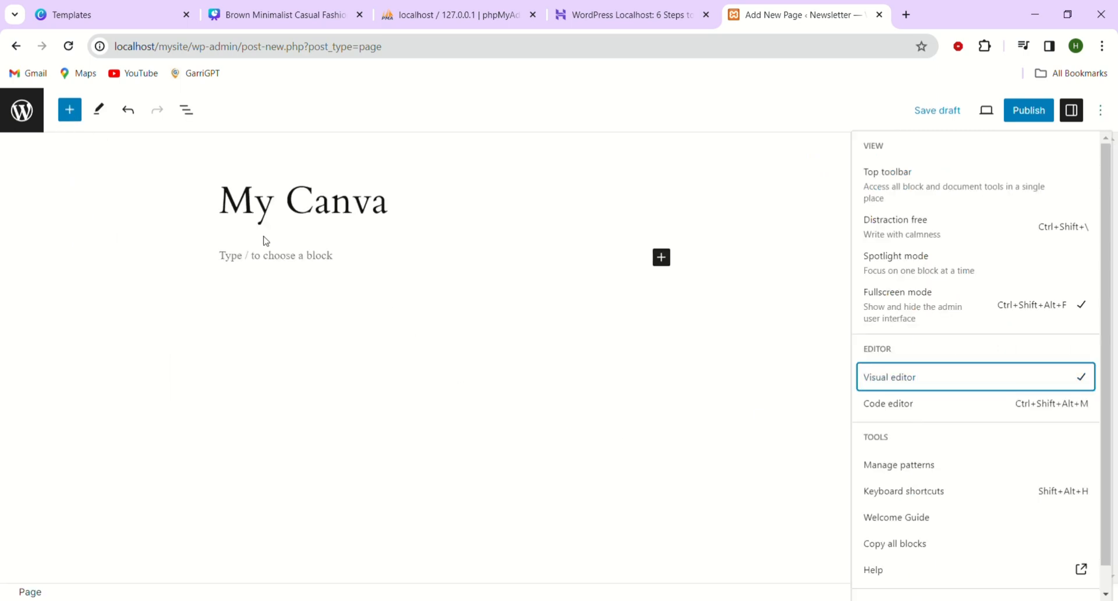
pyautogui.click(268, 219)
pyautogui.click(352, 204)
pyautogui.click(407, 209)
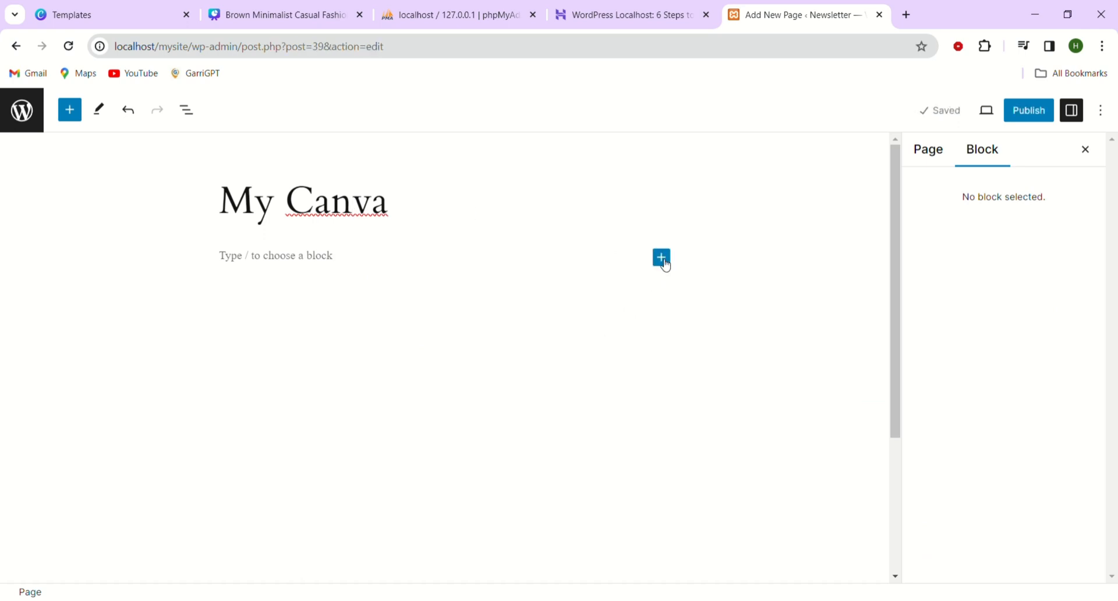
# Step: Search the blocks for "html" and insert a Custom HTML block below the page title
pyautogui.click(664, 258)
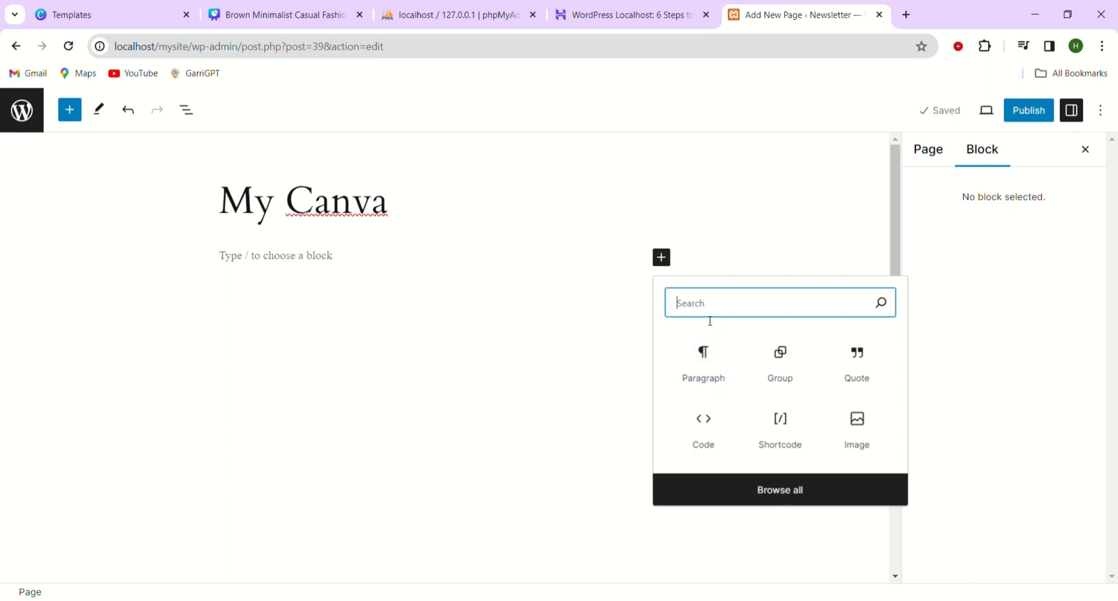
pyautogui.write('h')
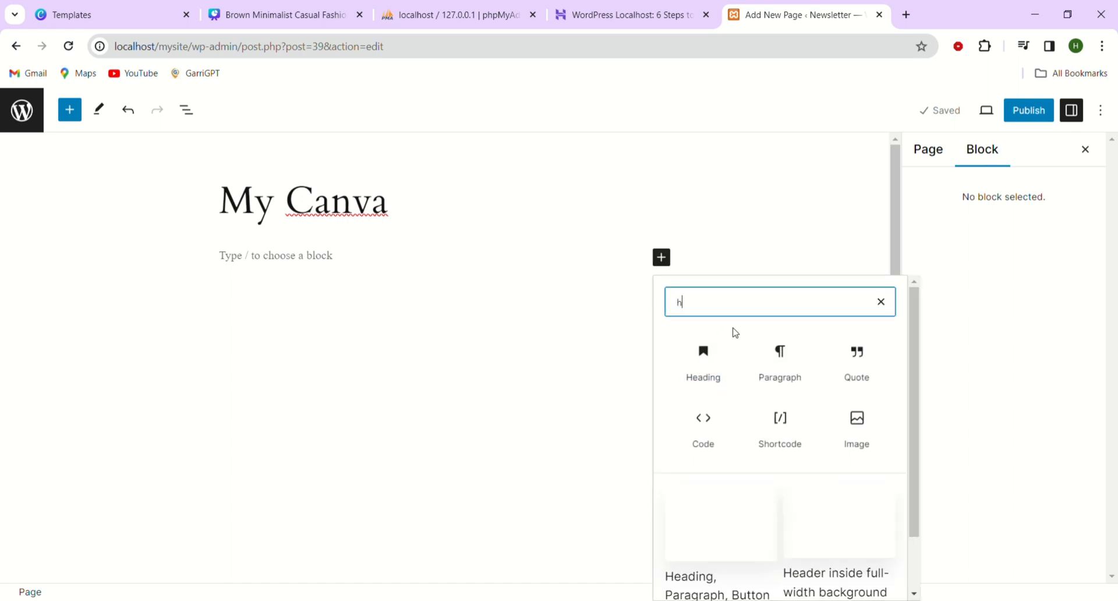
pyautogui.write('tml')
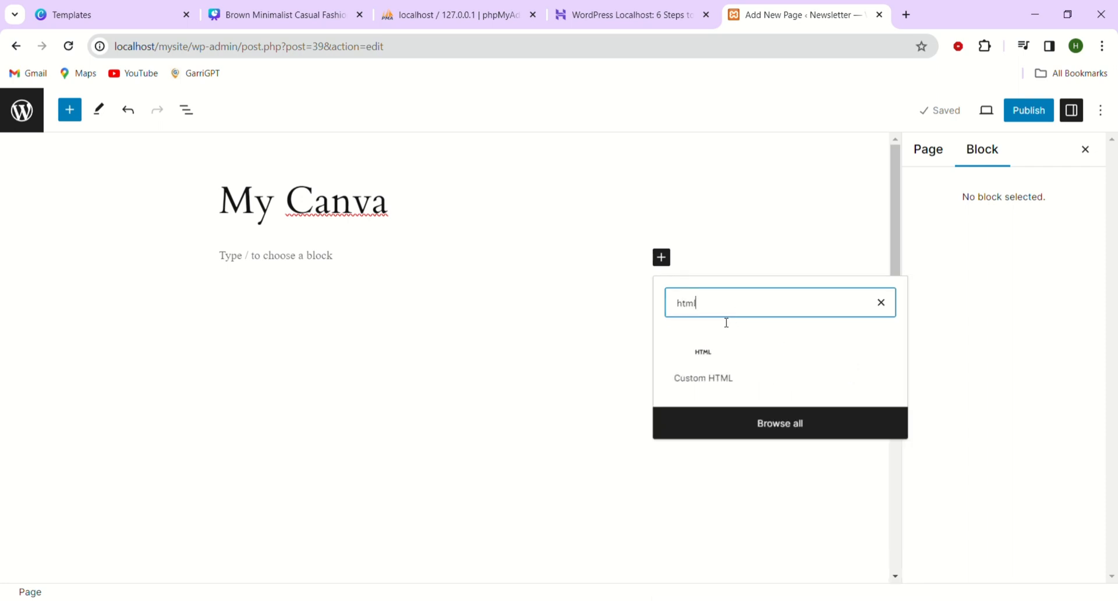
pyautogui.click(710, 372)
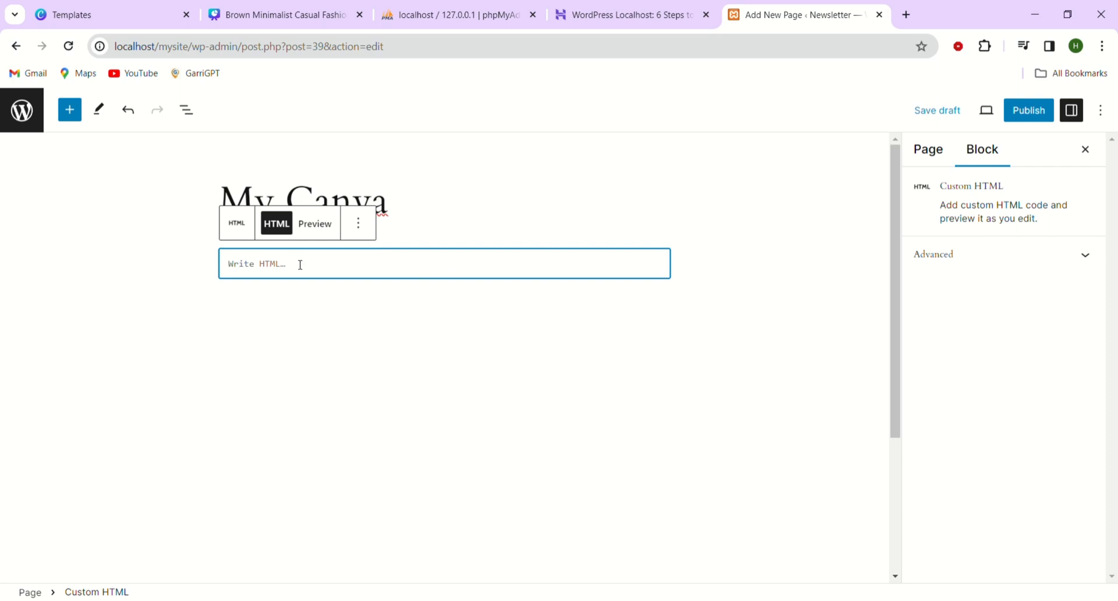
# Step: Paste the copied Canva embed code into the Custom HTML block and publish the page
pyautogui.hotkey('ctrl', 'v')
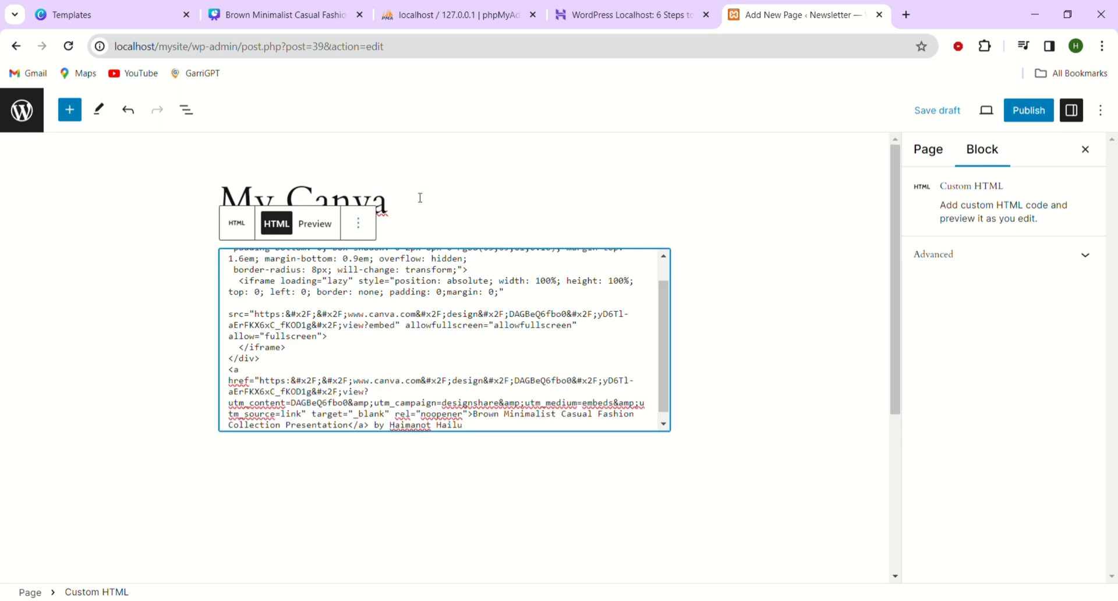
pyautogui.click(1032, 115)
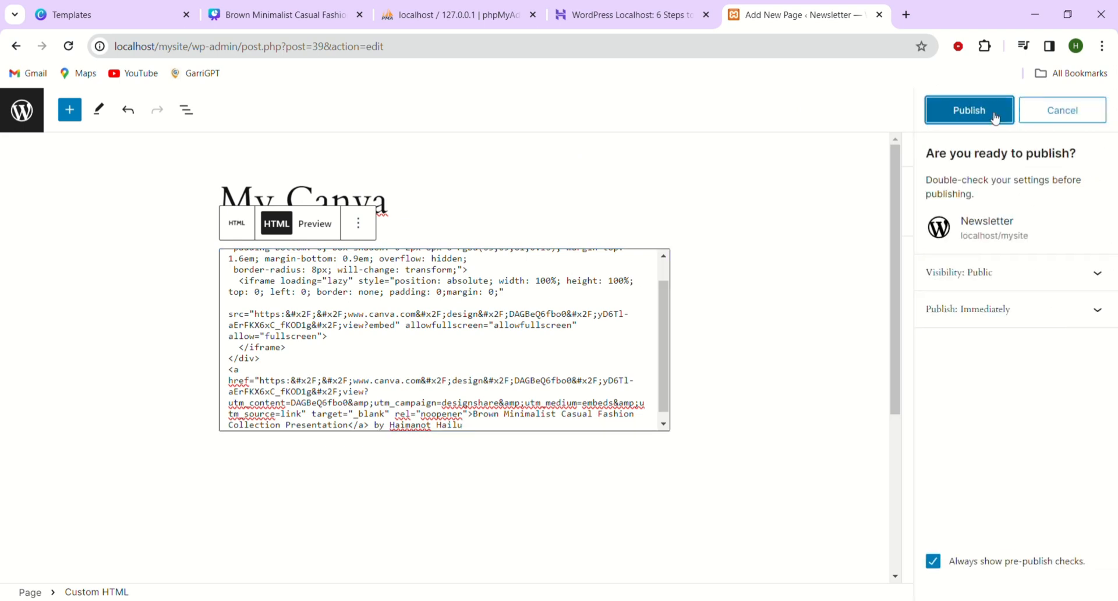
pyautogui.click(975, 120)
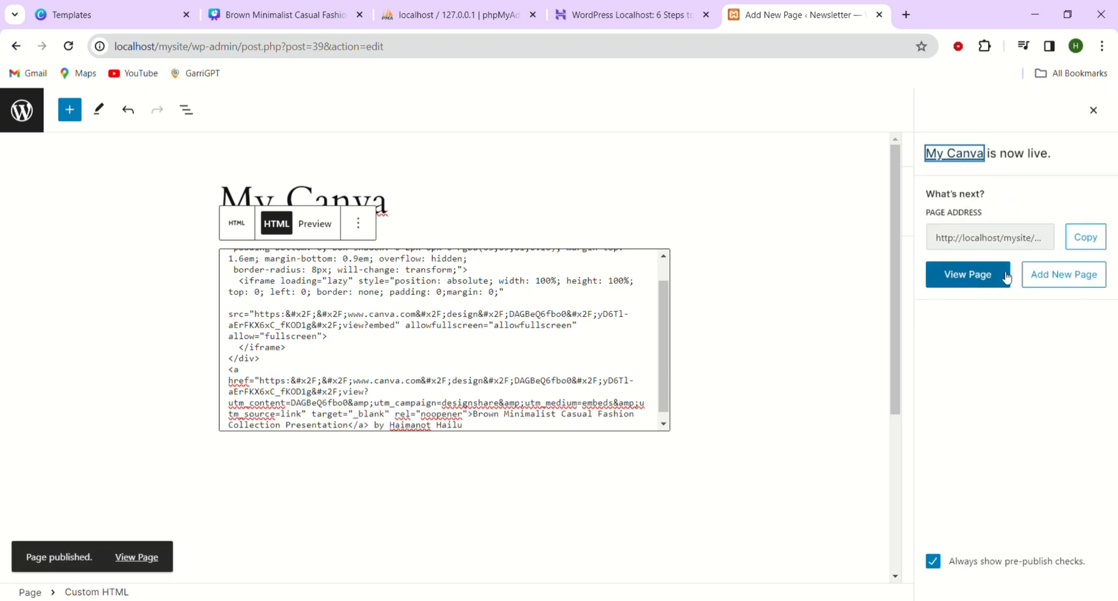
# Step: View the published "My Canva" page and examine the embedded Canva presentation from the page title down to the footer
pyautogui.click(958, 281)
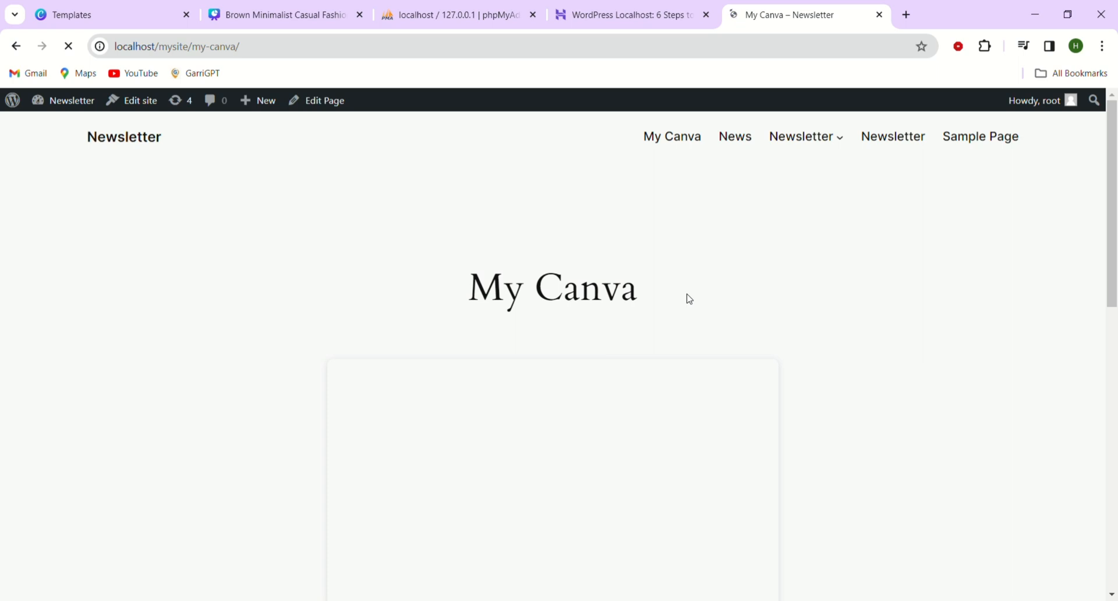
pyautogui.scroll(-2, 689, 299)
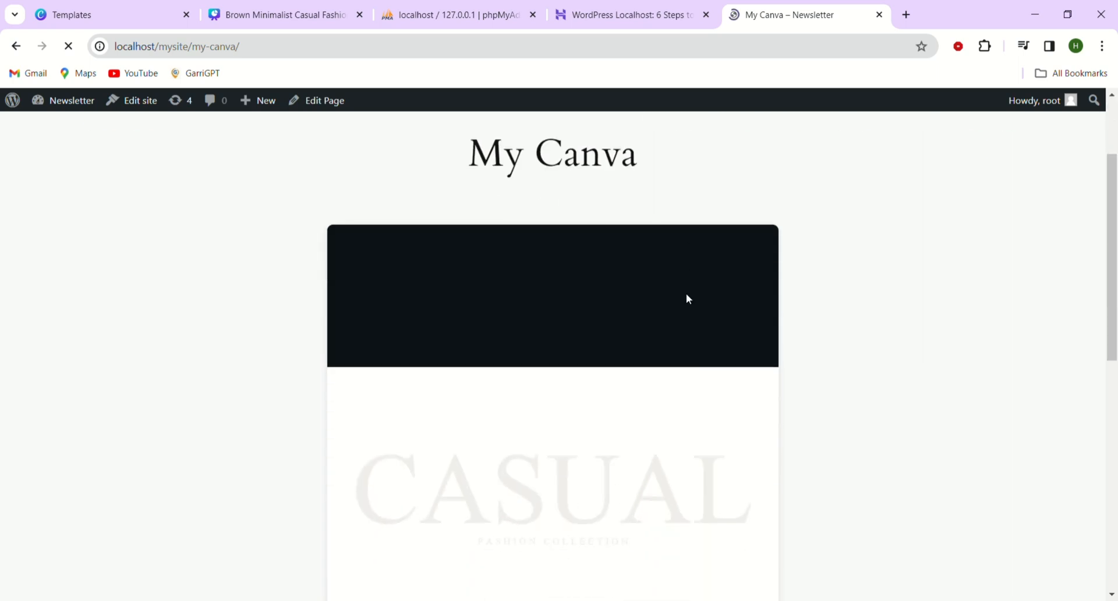
pyautogui.scroll(-5, 687, 298)
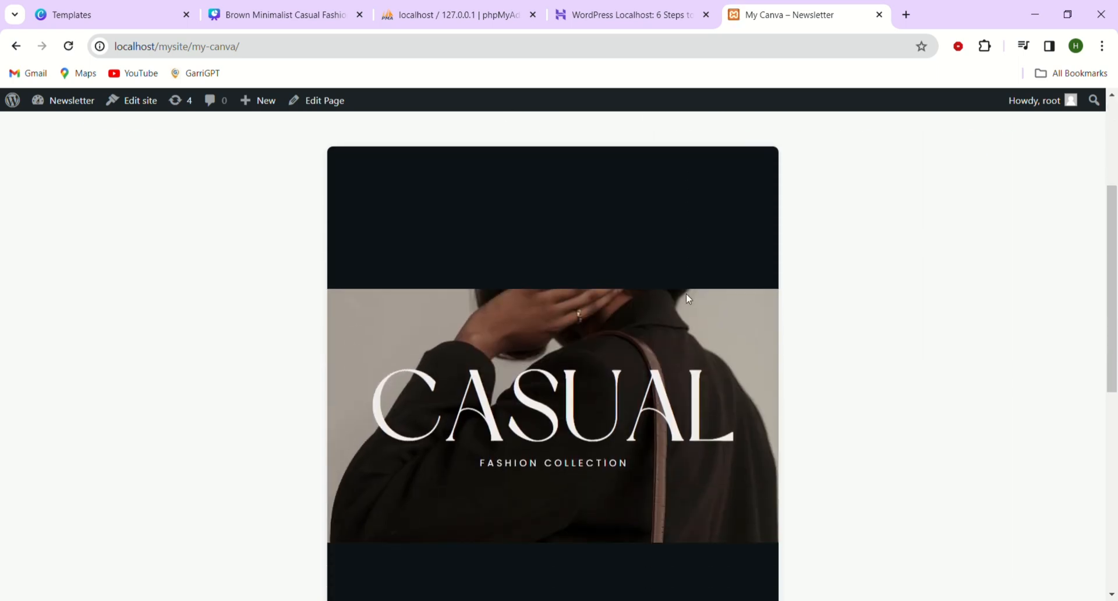
pyautogui.scroll(-3, 686, 298)
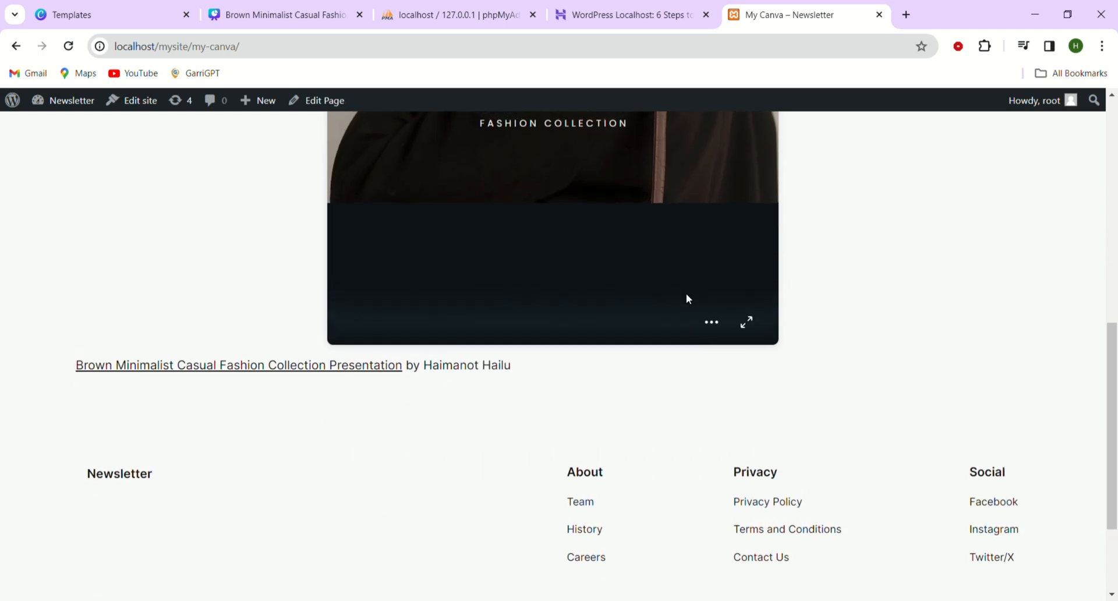
pyautogui.scroll(4, 686, 298)
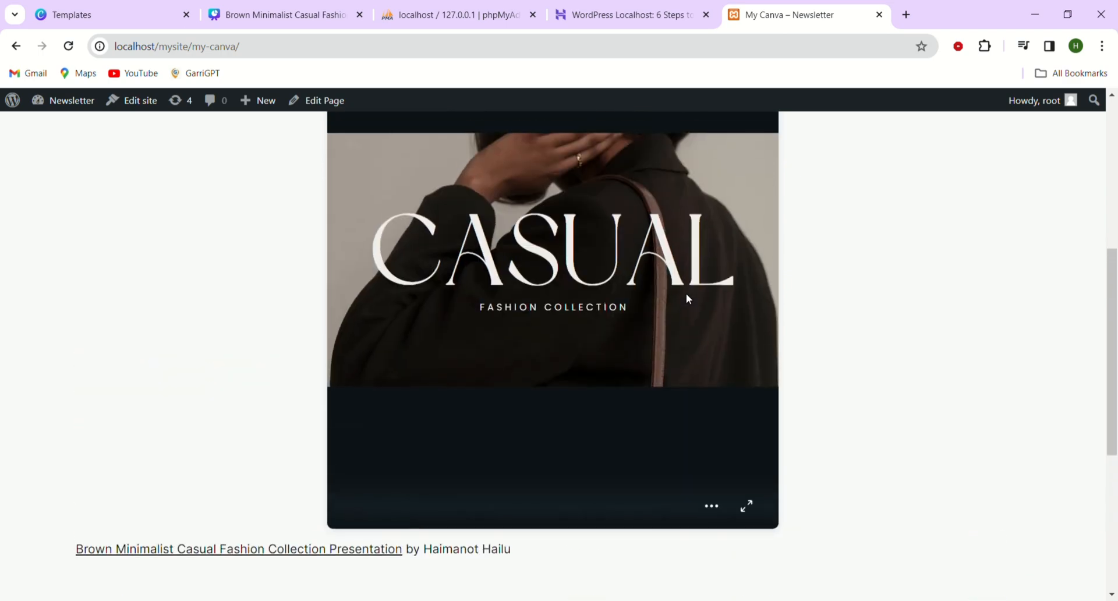
pyautogui.scroll(4, 687, 298)
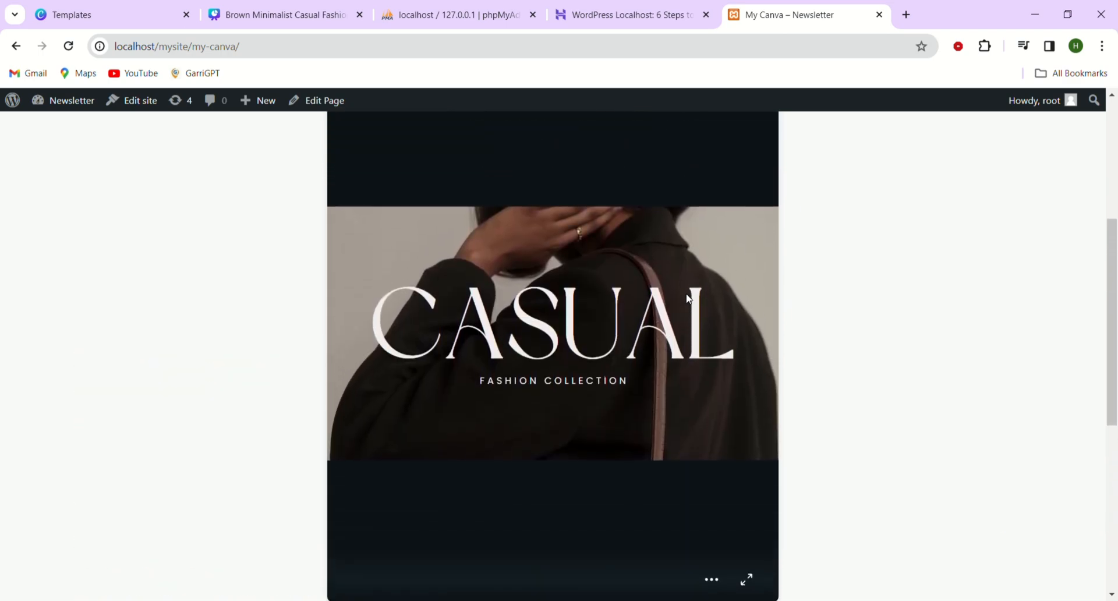
pyautogui.scroll(-3, 687, 298)
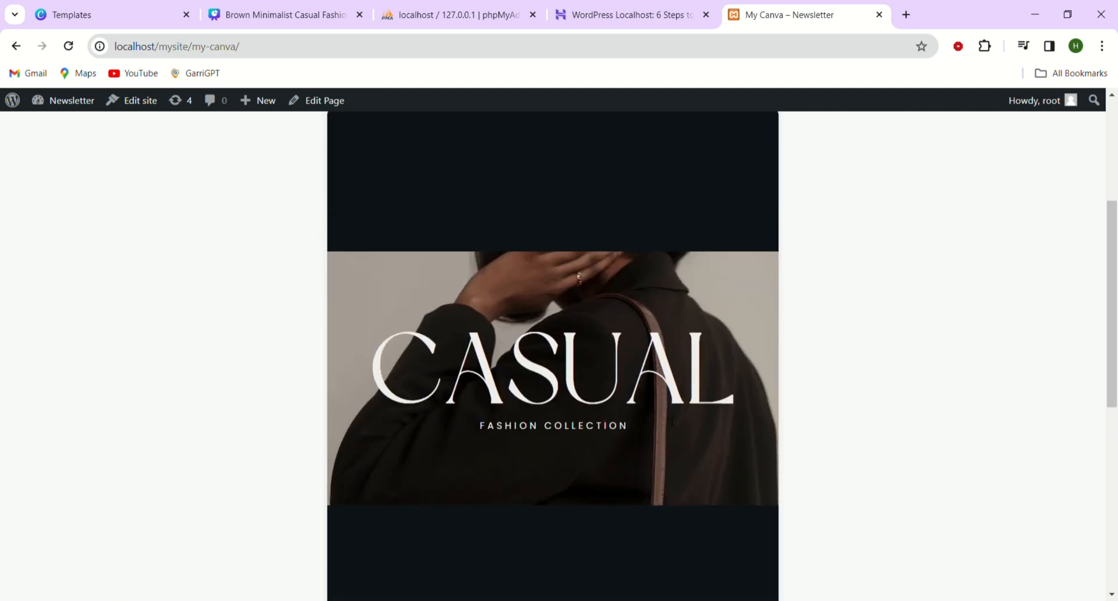
pyautogui.scroll(-4, 675, 408)
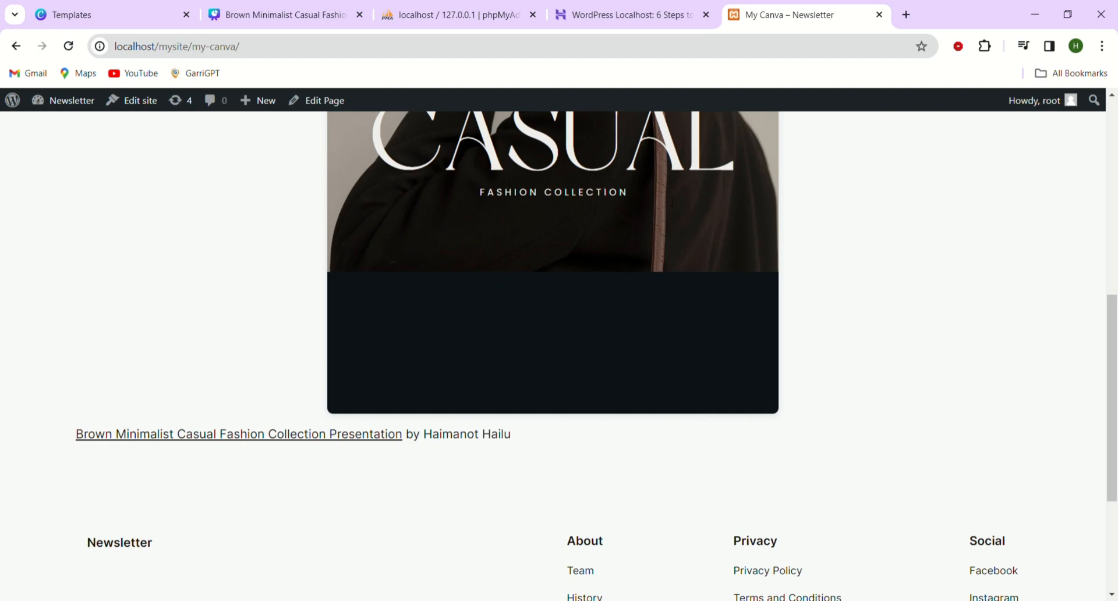
pyautogui.scroll(5, 672, 202)
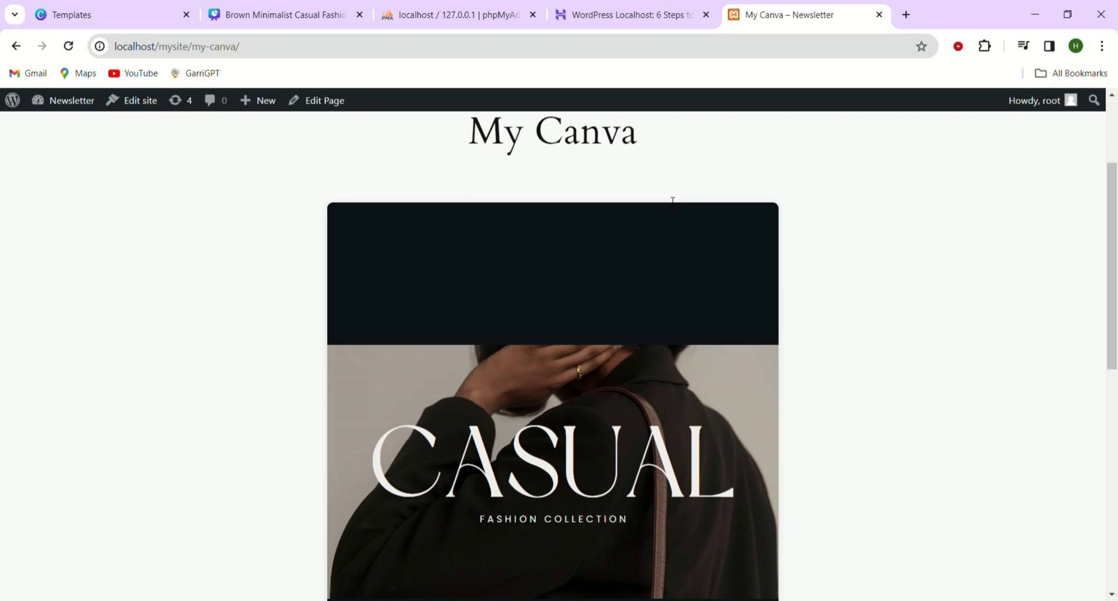
pyautogui.scroll(3, 673, 201)
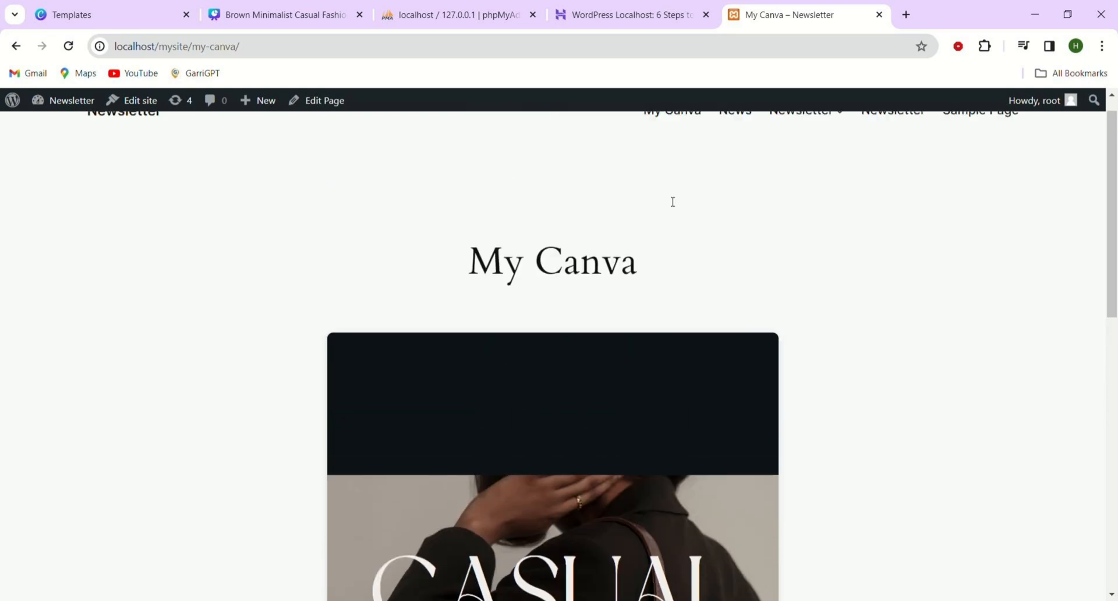